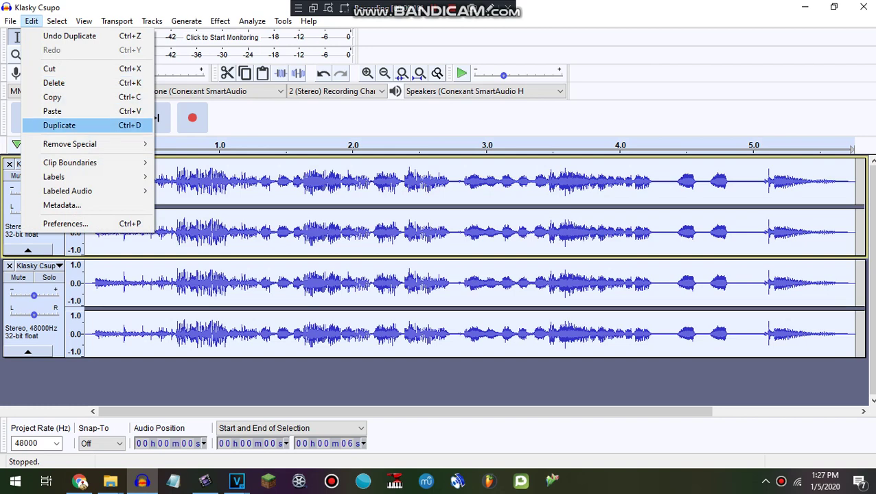
- Duplicate the two selected Klasky Csupo tracks together to make four copies in the project
click(59, 125)
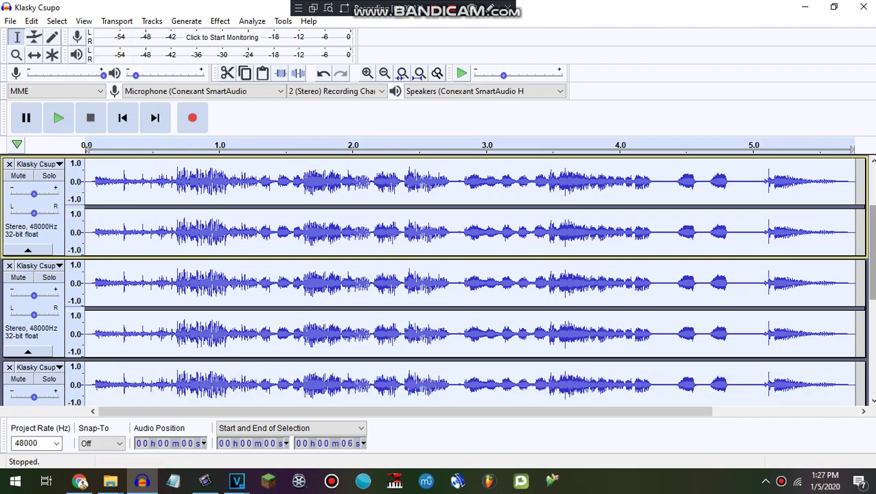
scroll(433, 280, down, 3)
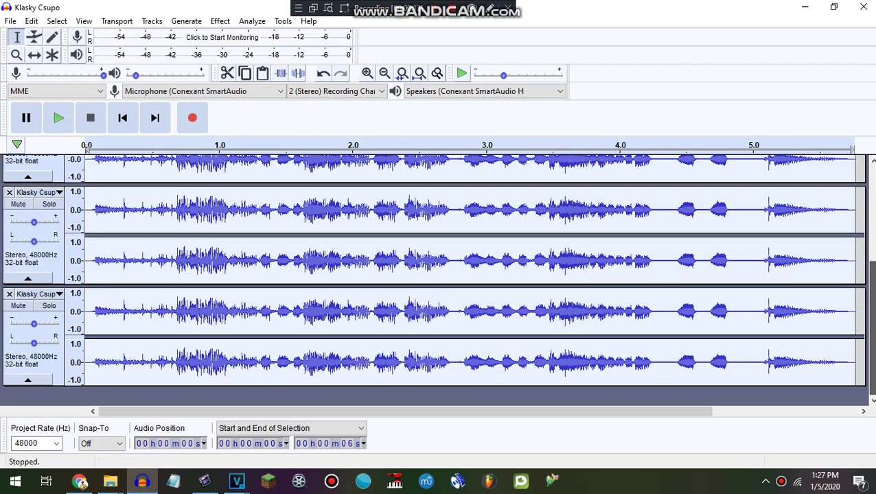
scroll(434, 279, up, 3)
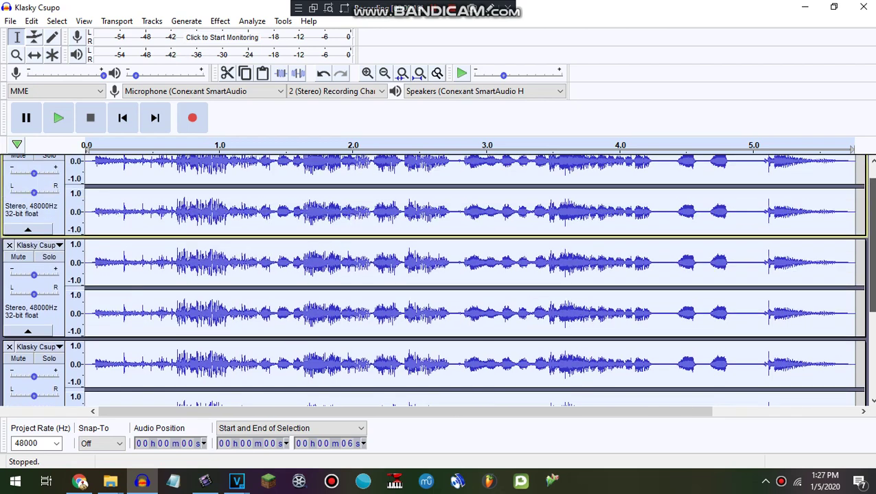
scroll(434, 279, down, 3)
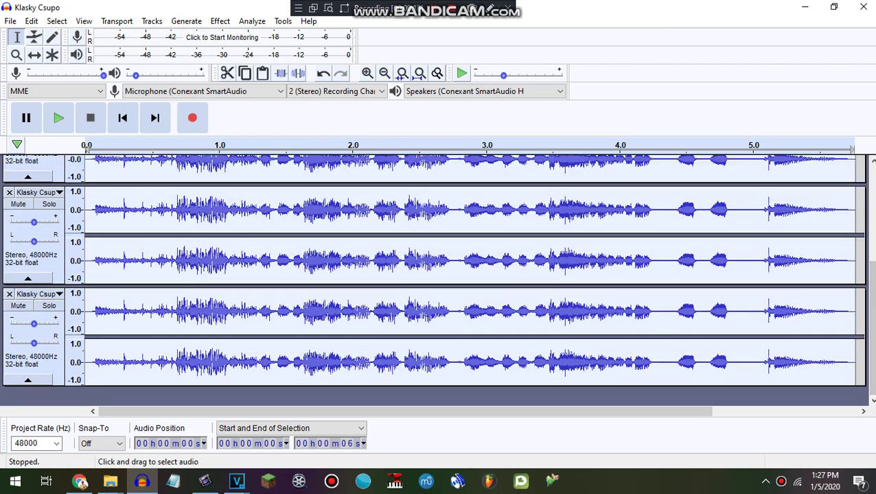
- Duplicate only the fourth Klasky Csupo track to add a fifth copy
click(50, 360)
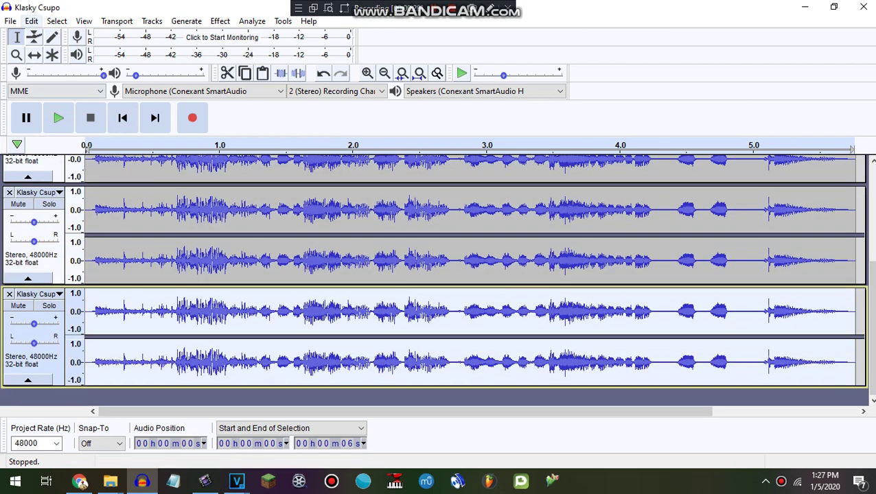
click(31, 21)
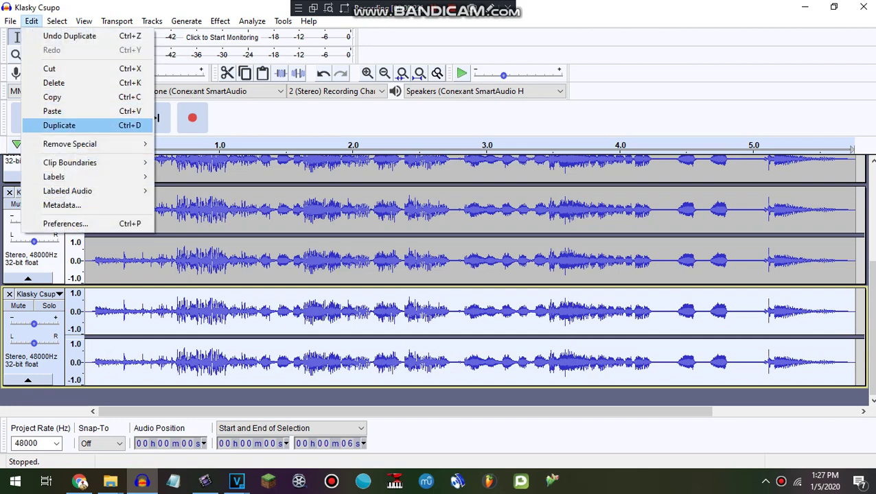
click(59, 125)
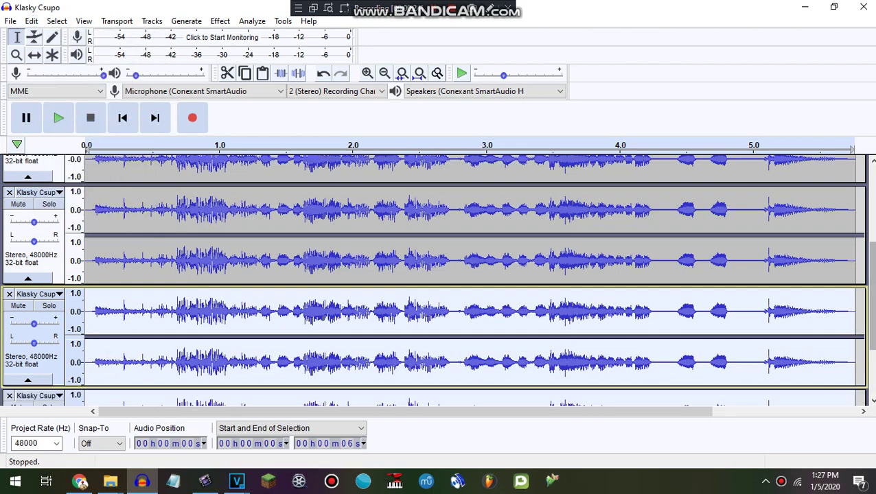
- Duplicate only the fifth Klasky Csupo track to add a sixth copy
scroll(438, 280, down, 3)
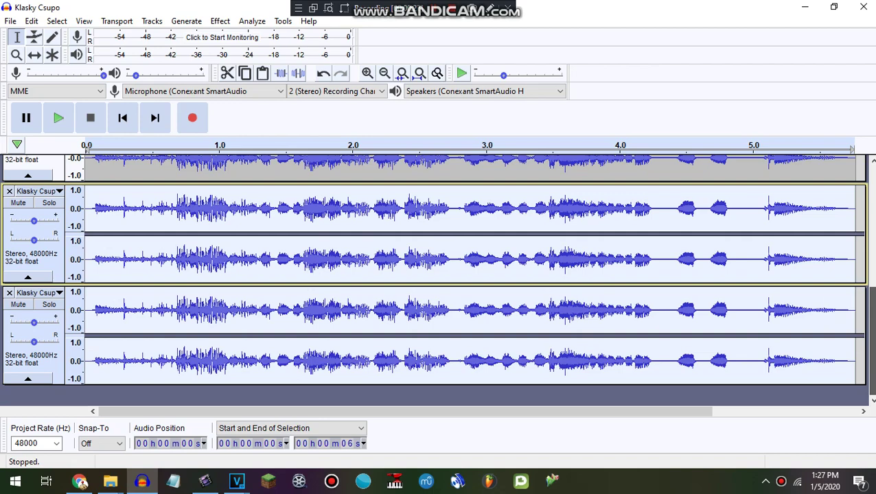
drag(872, 338, 872, 306)
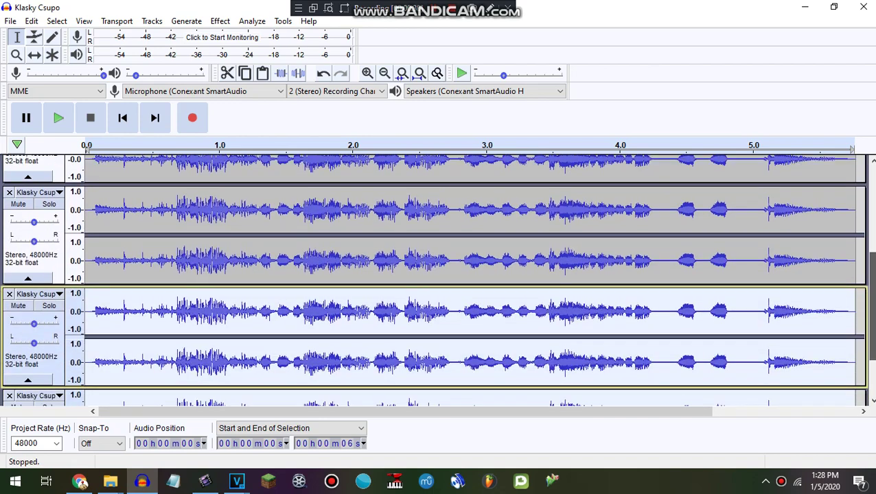
key(ctrl+z)
key(ctrl+z)
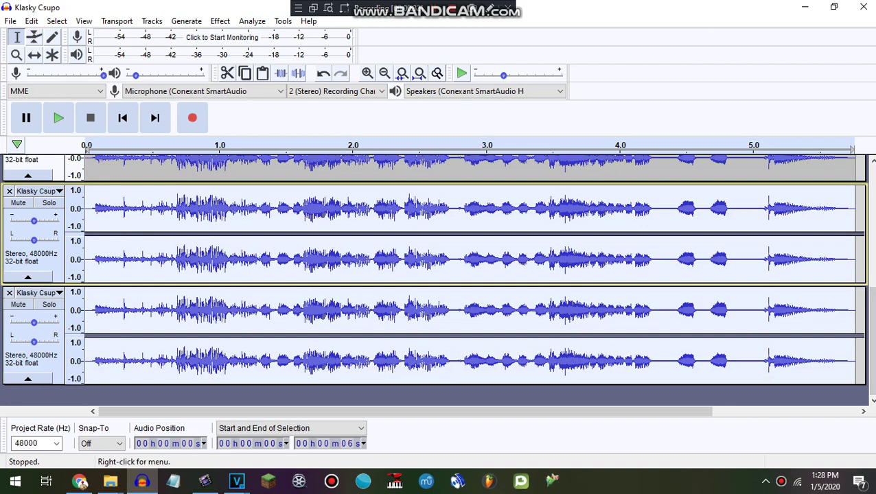
click(34, 350)
click(32, 21)
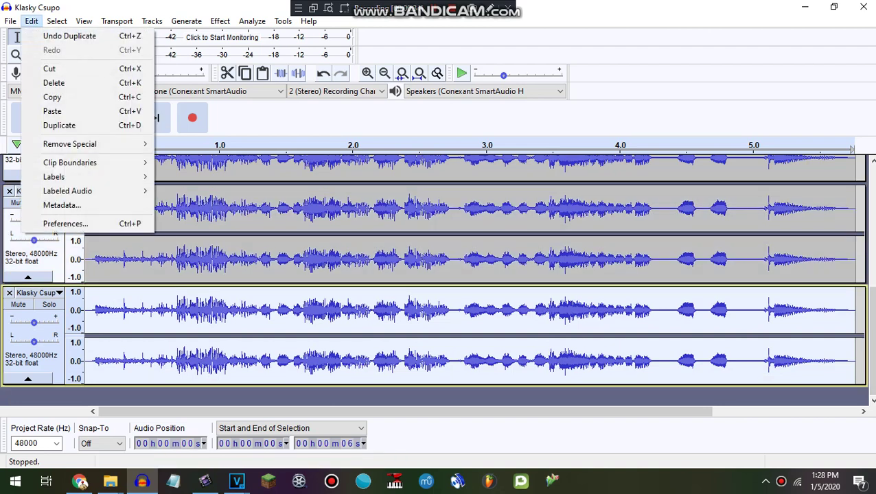
click(59, 125)
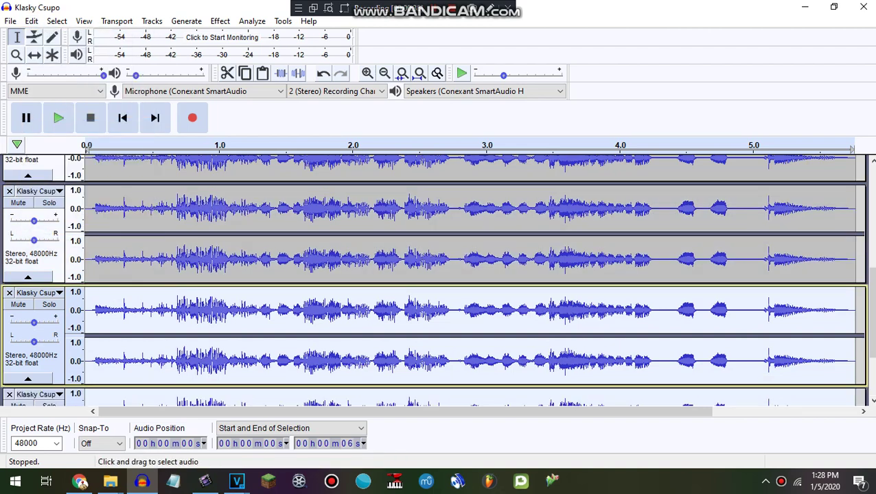
- Apply the Change Pitch effect to the first track with a new semitone value
drag(871, 312, 872, 206)
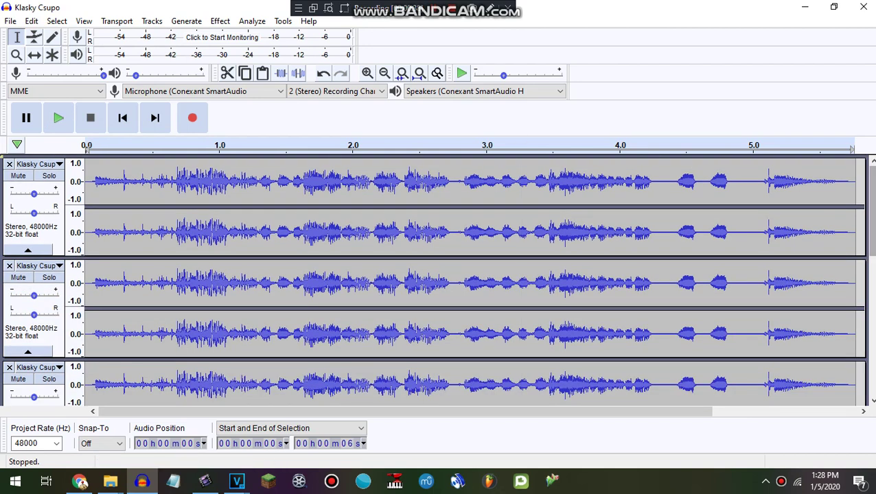
click(41, 244)
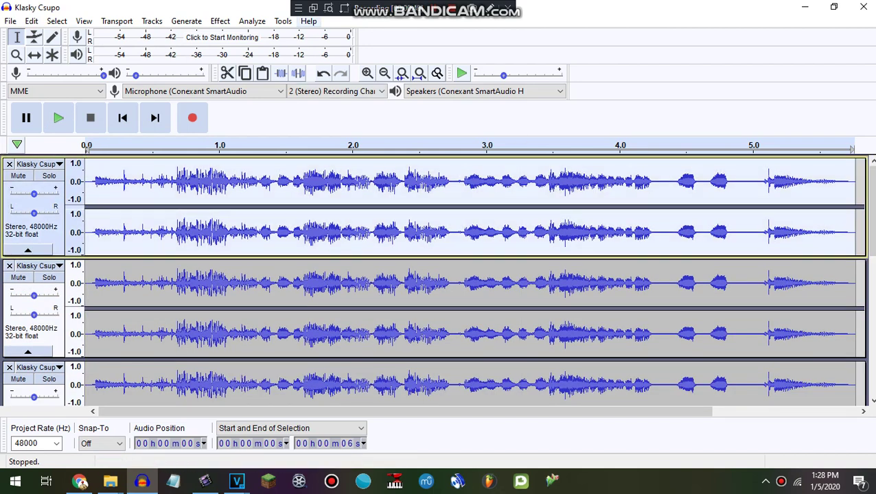
click(220, 20)
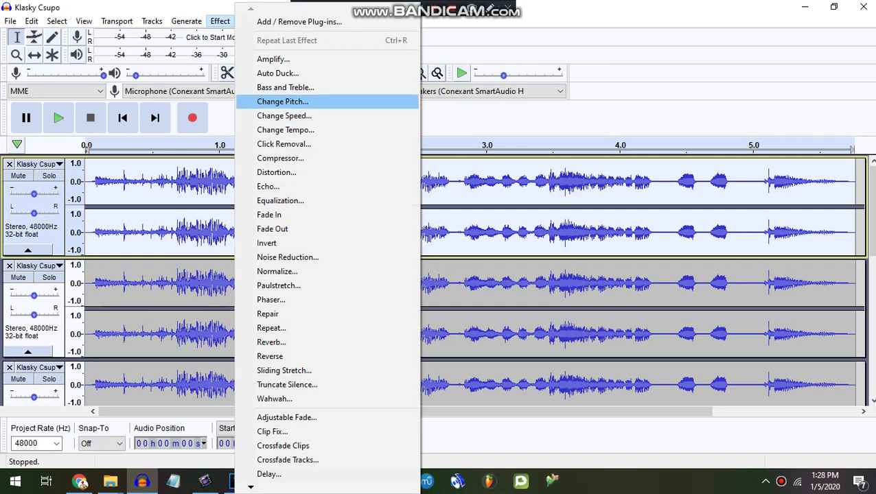
click(283, 102)
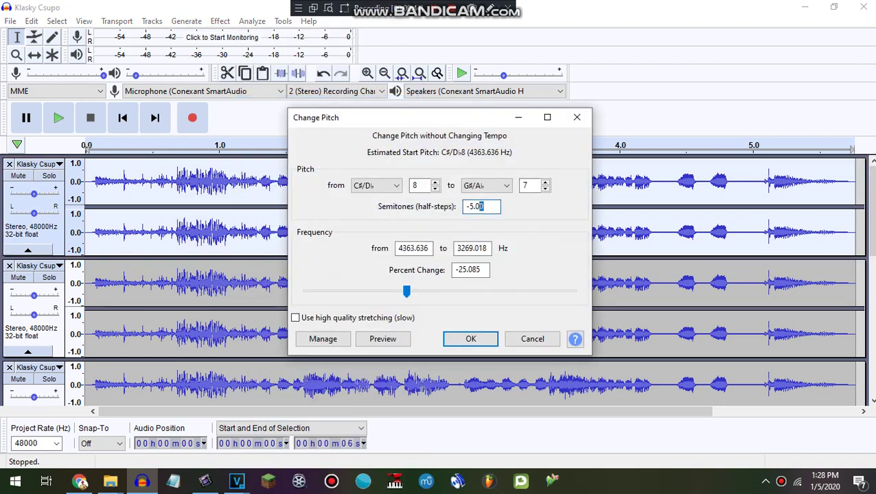
text(9)
key(Return)
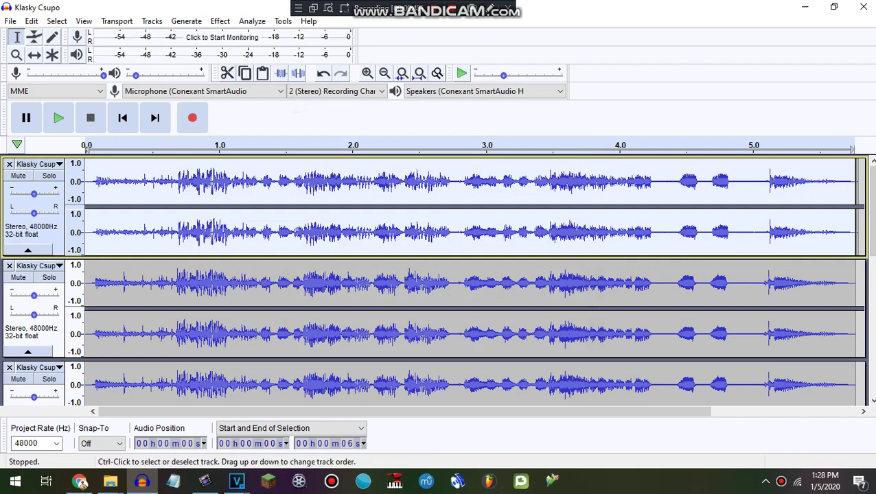
- Change the pitch of the second track by -2 semitones
click(33, 336)
click(220, 22)
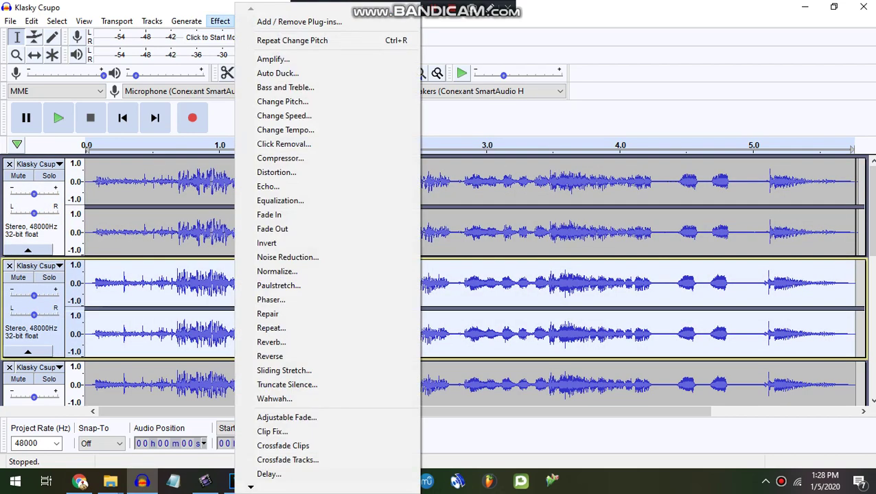
click(282, 101)
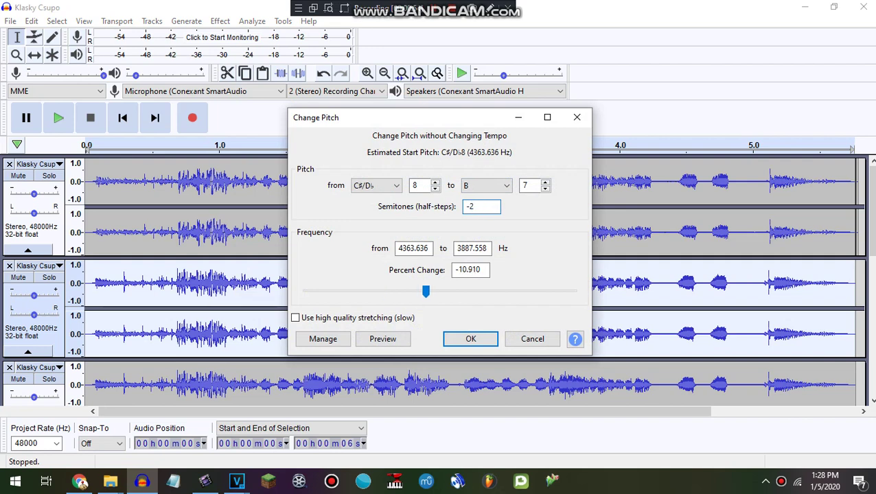
key(Return)
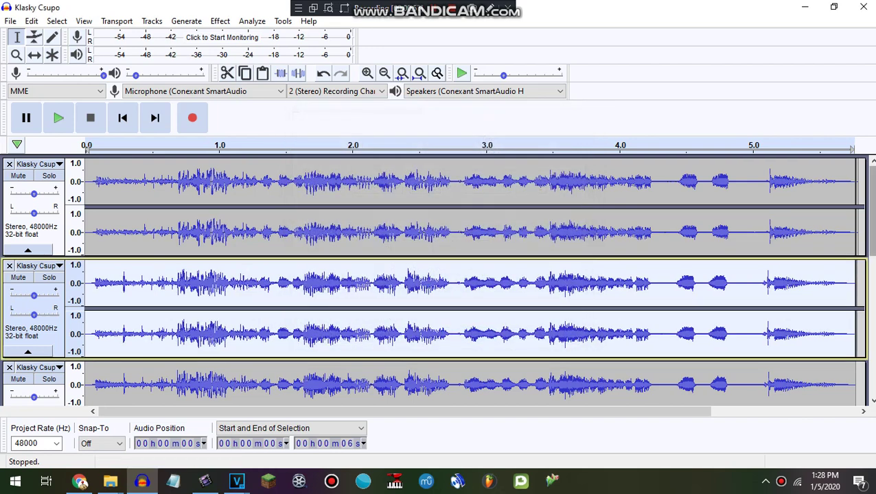
- Change the pitch of the third track by 3 semitones
scroll(439, 274, down, 5)
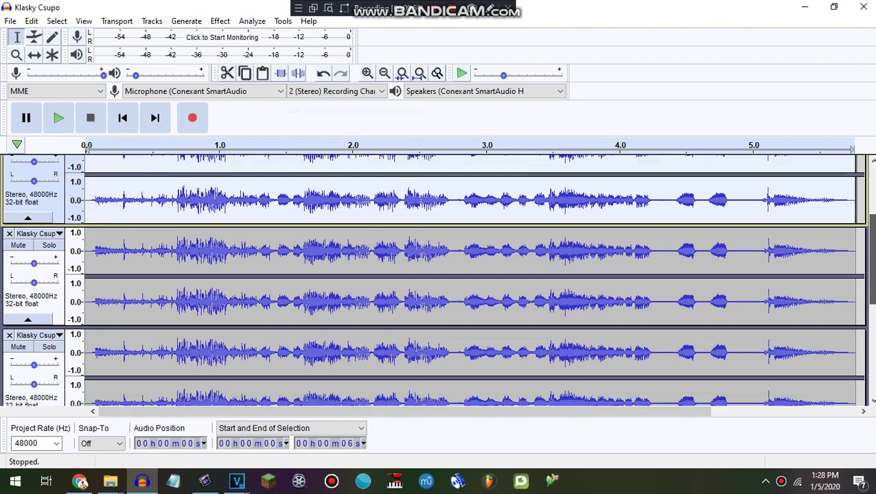
click(47, 301)
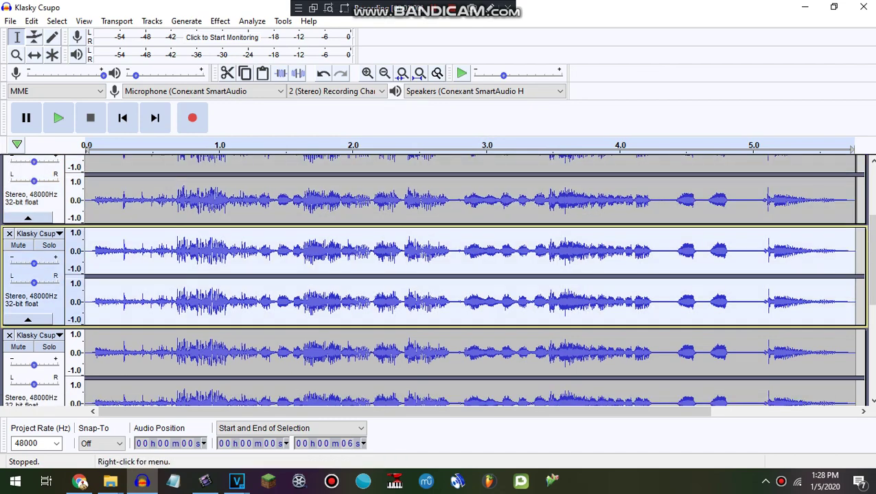
click(220, 21)
click(293, 100)
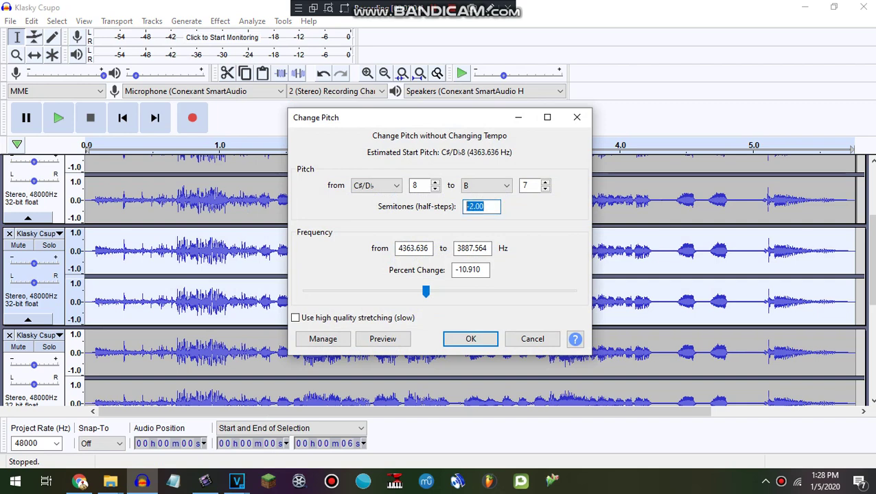
text(-3)
key(Return)
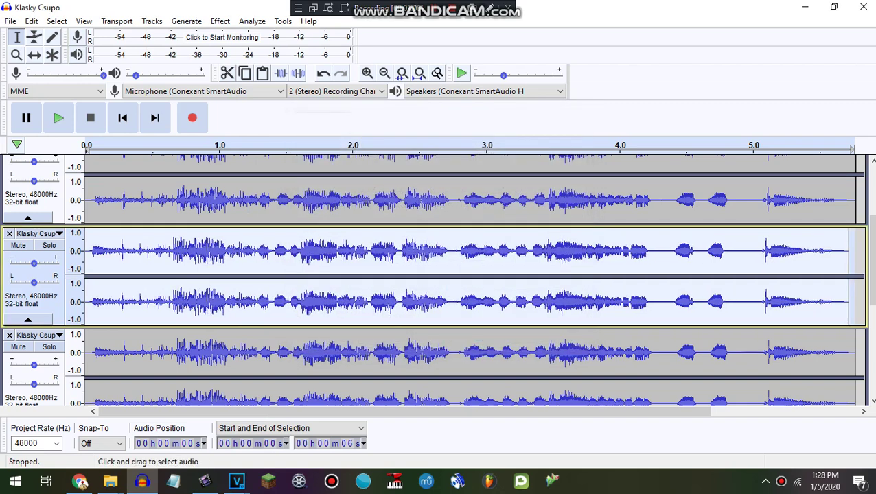
- Apply the Change Pitch effect to the fourth track with a new semitone value
scroll(436, 280, down, 5)
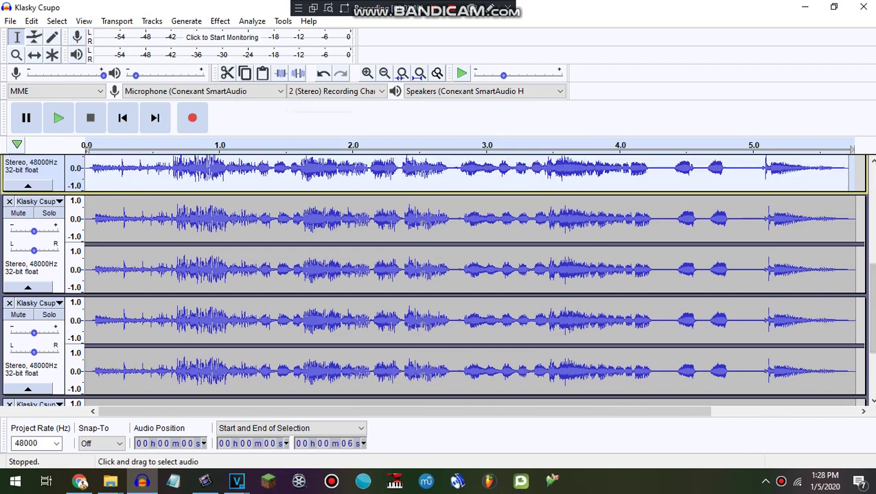
click(33, 270)
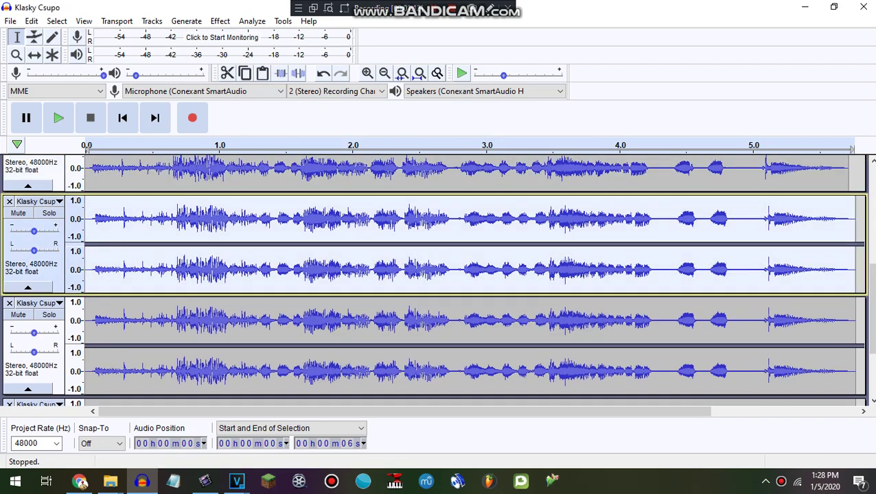
click(219, 21)
click(280, 101)
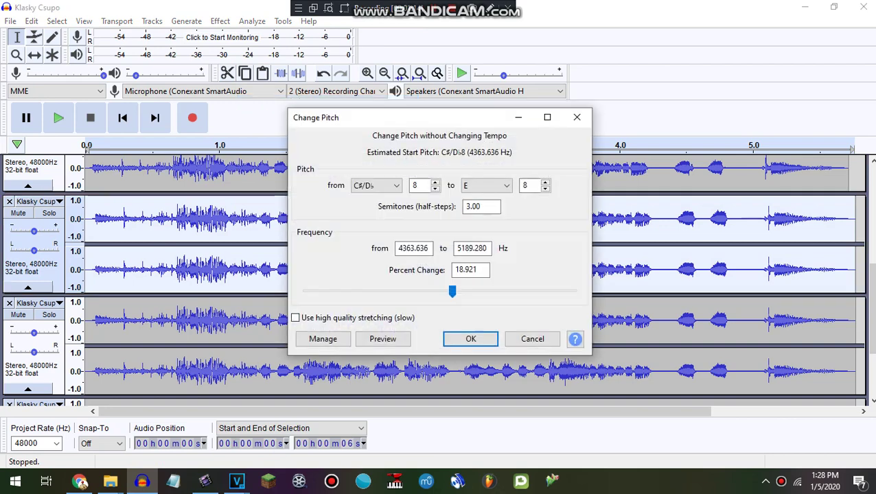
key(Return)
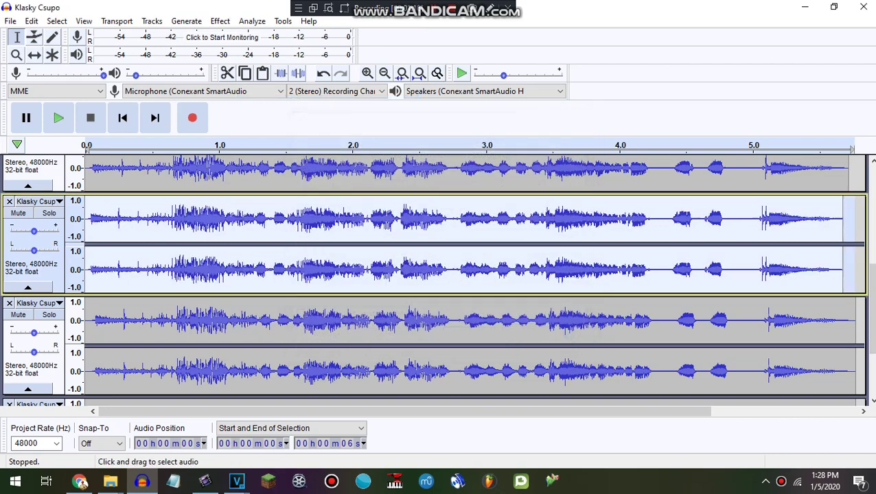
- Change the pitch of the fifth track by 10 semitones
scroll(439, 275, down, 5)
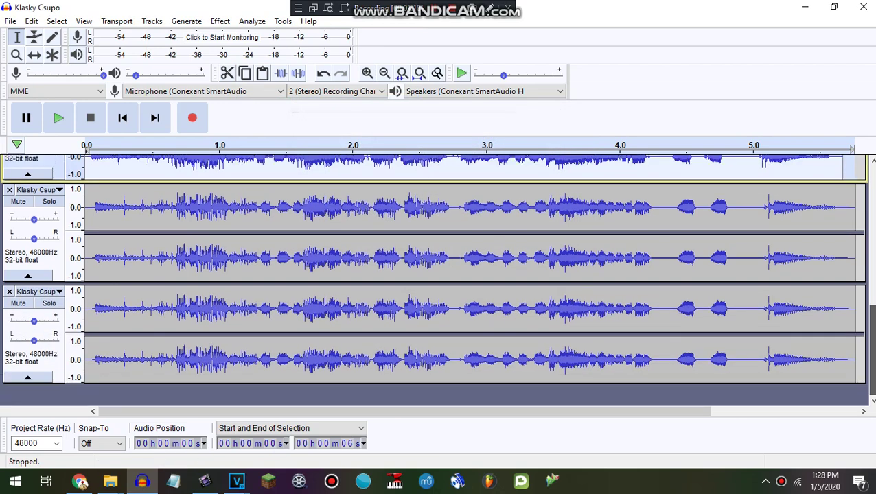
click(38, 267)
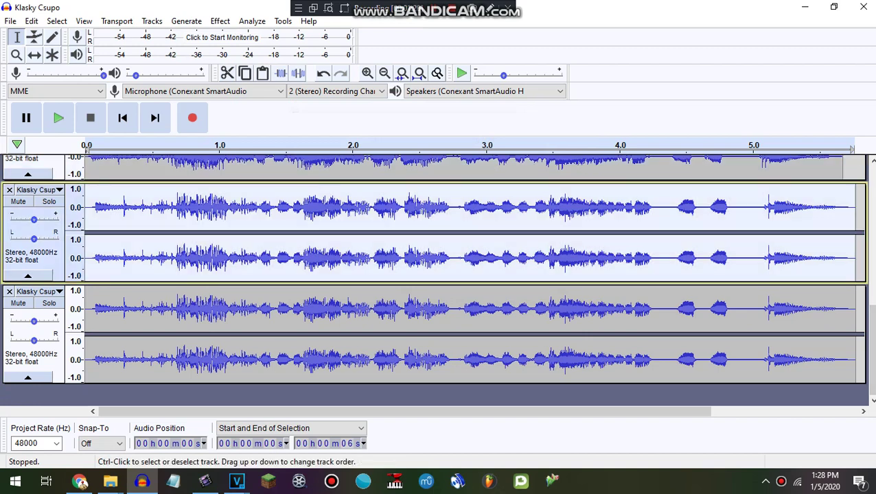
click(219, 20)
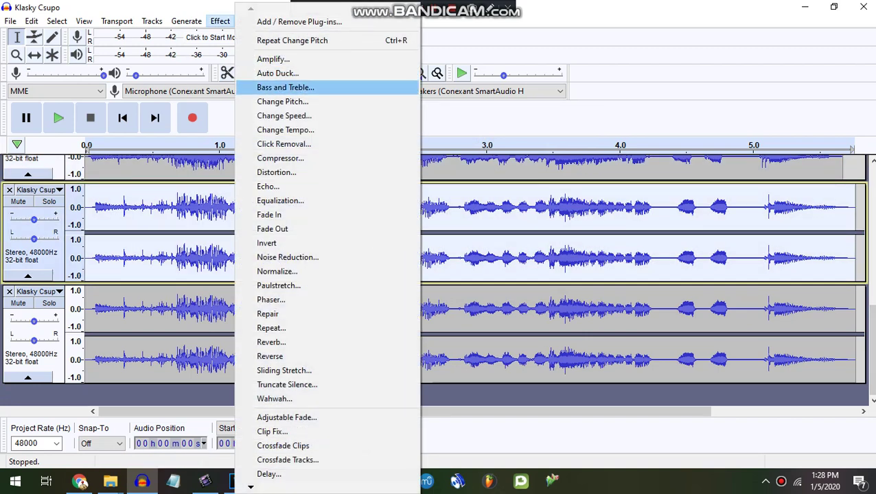
click(278, 101)
text(10)
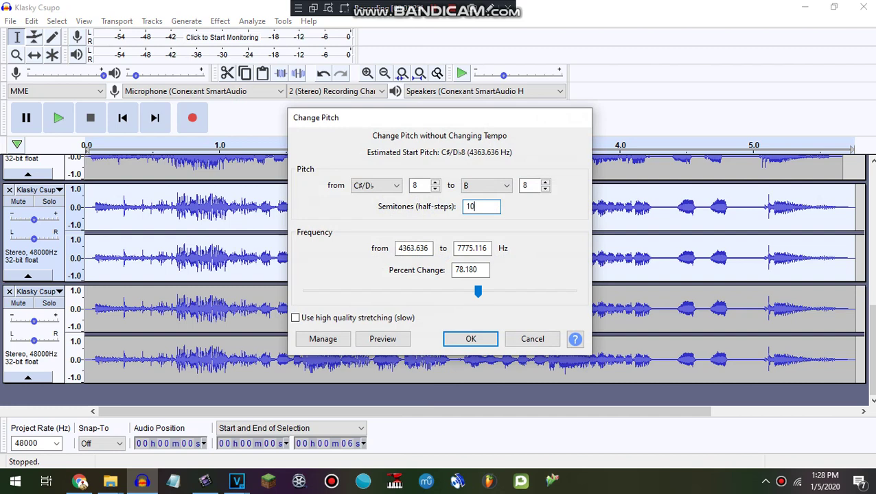
key(Return)
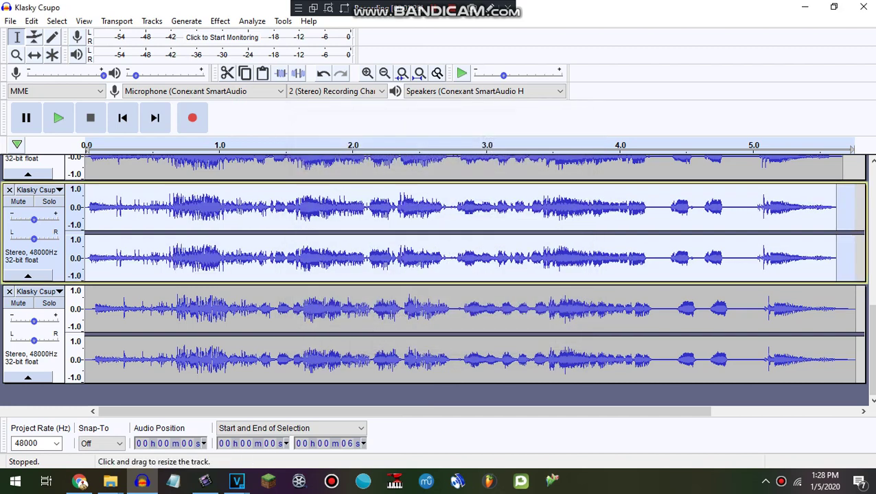
- Change the pitch of the sixth track by 15 semitones and play back the layered result
click(35, 358)
click(220, 20)
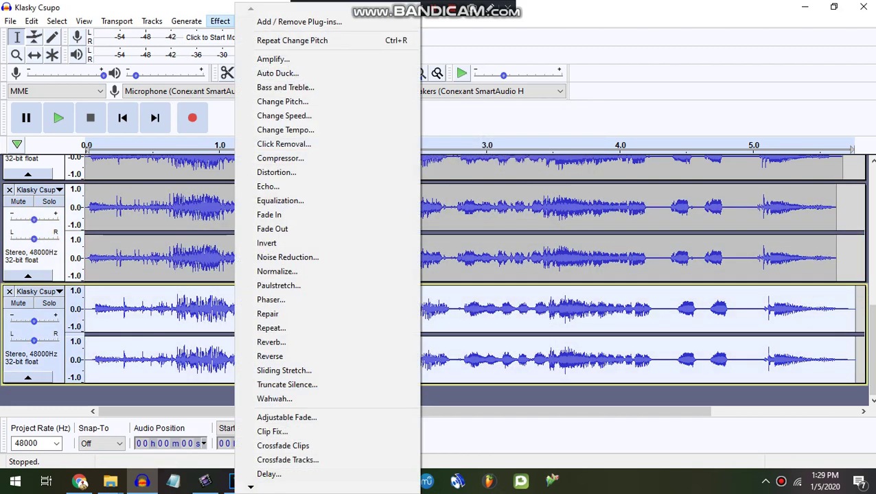
click(282, 101)
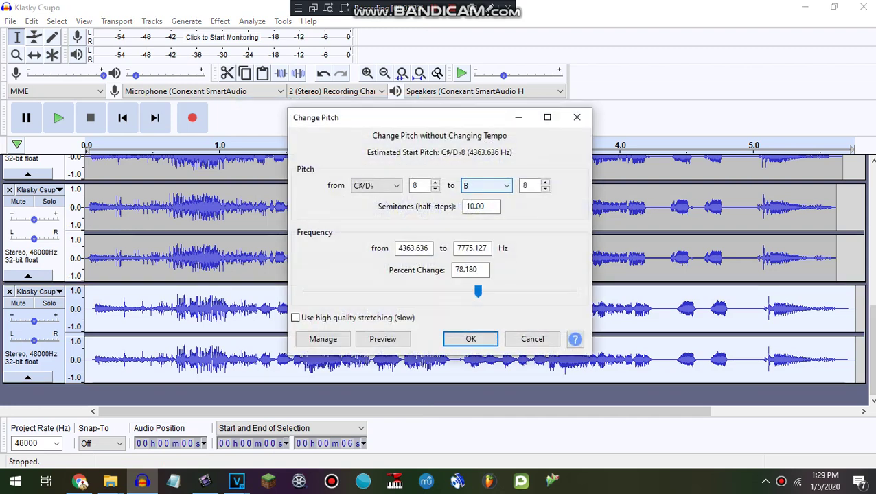
double_click(485, 207)
text(15)
key(Return)
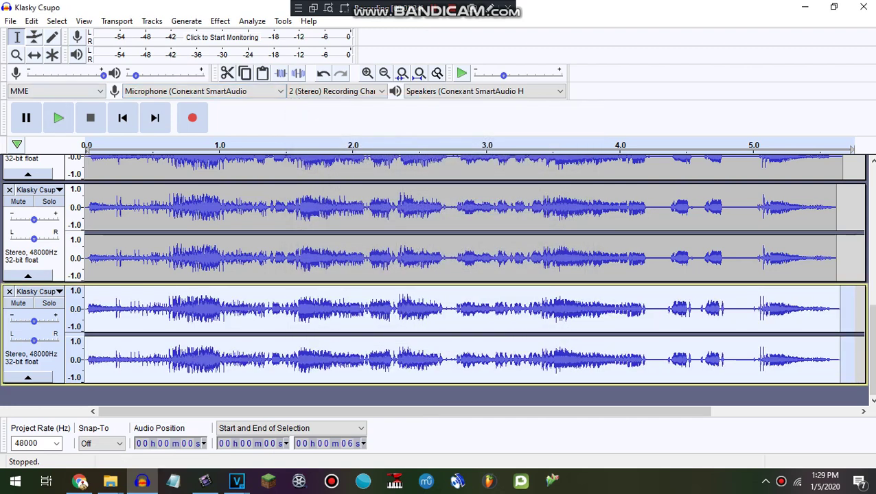
key(space)
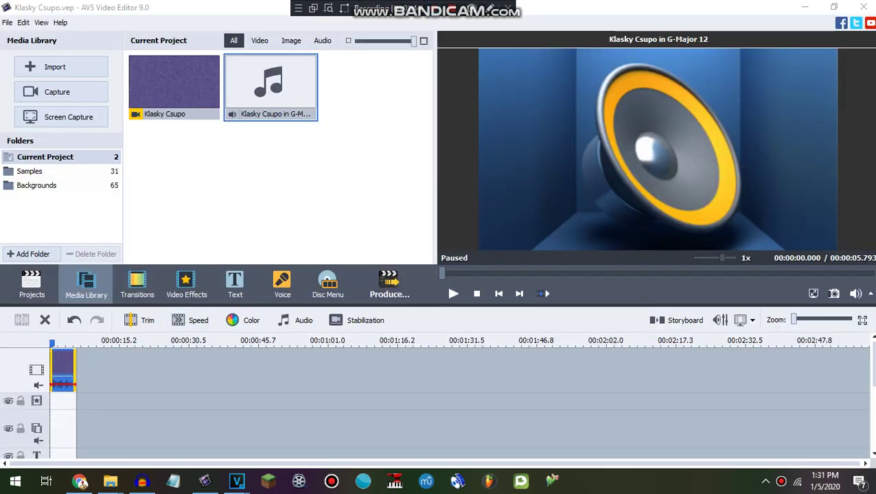
- In AVS Video Editor, mute the Klasky Csupo clip and add the Klasky Csupo in G-Major 12 audio to the timeline's audio line
right_click(61, 374)
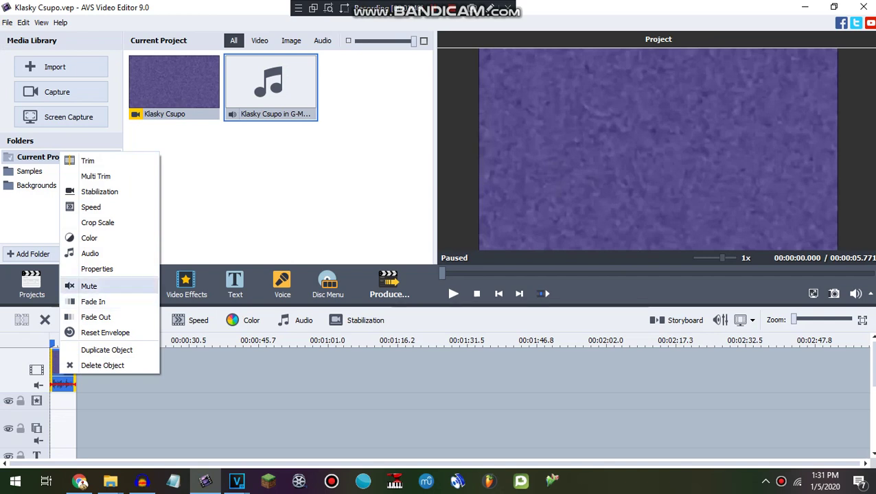
click(89, 286)
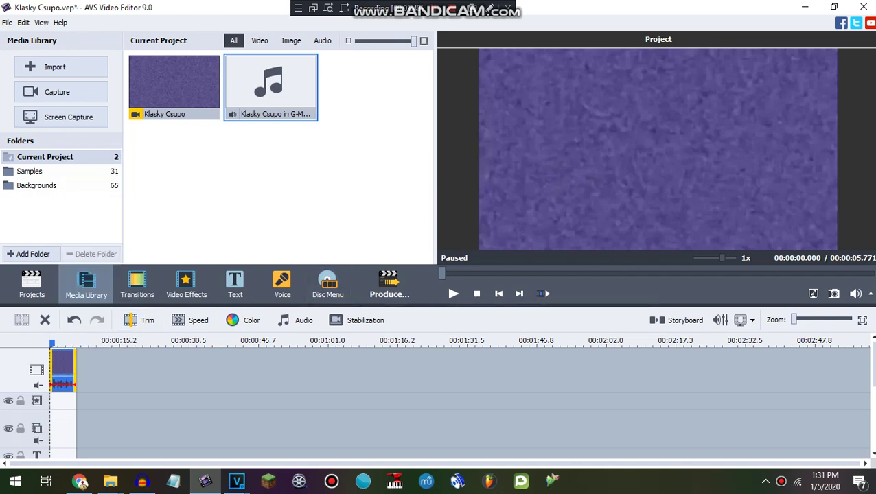
scroll(439, 417, down, 2)
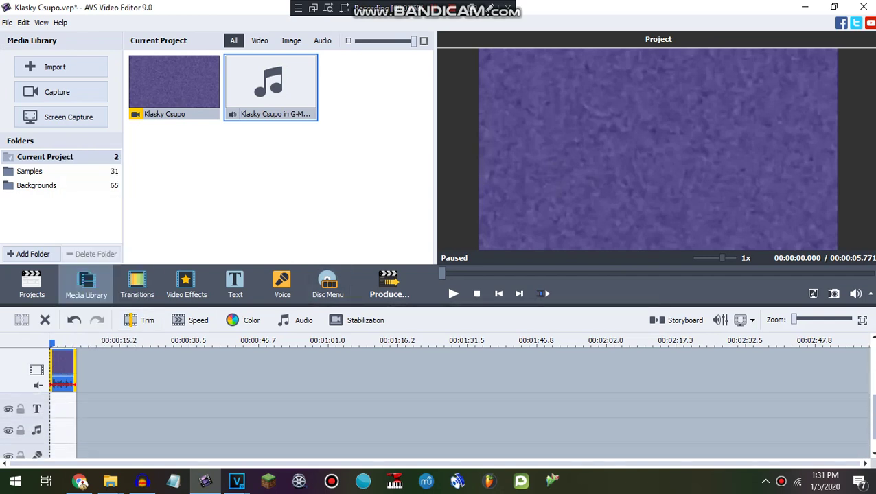
drag(271, 85, 113, 420)
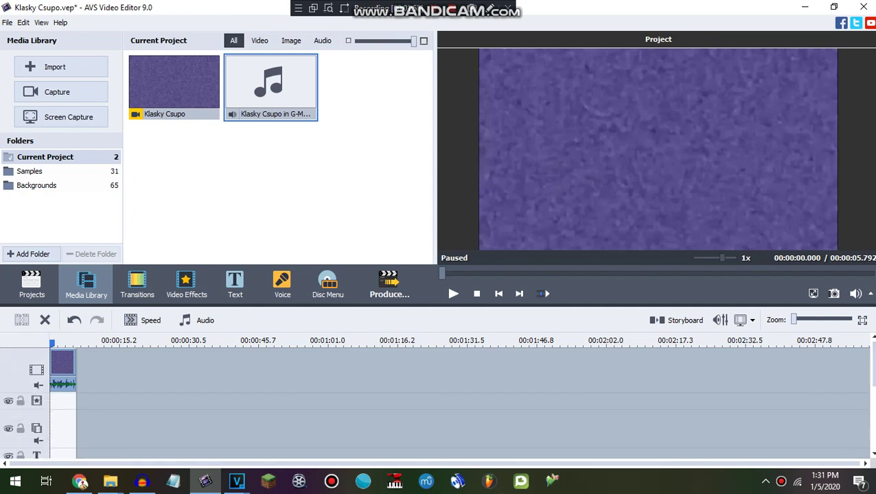
- Apply color correction to the Klasky Csupo clip with a hue of -50, checking it on a frame showing the face
click(59, 342)
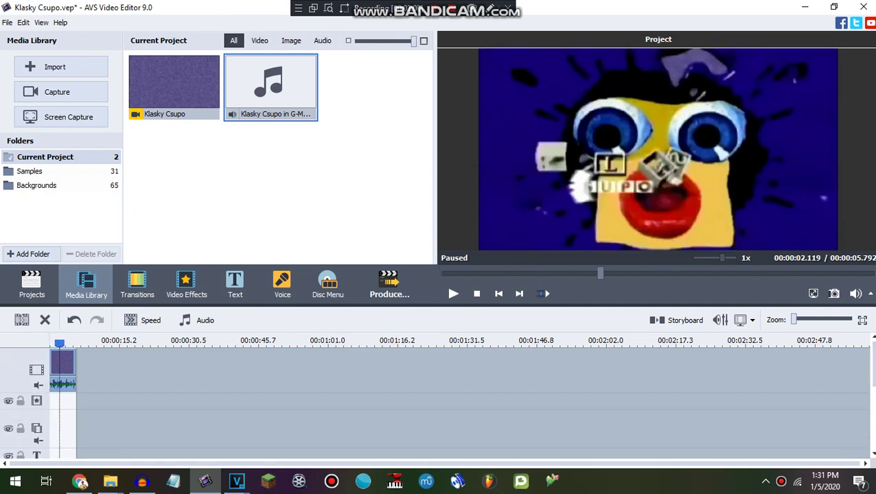
right_click(61, 364)
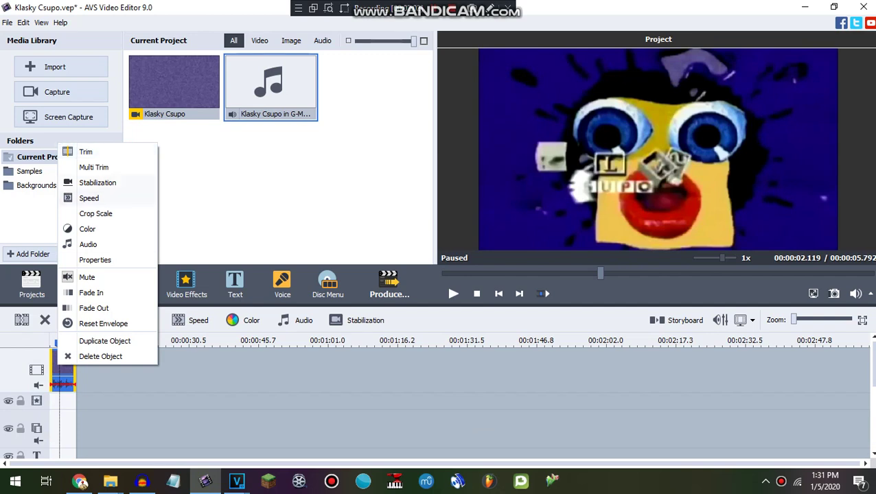
click(87, 230)
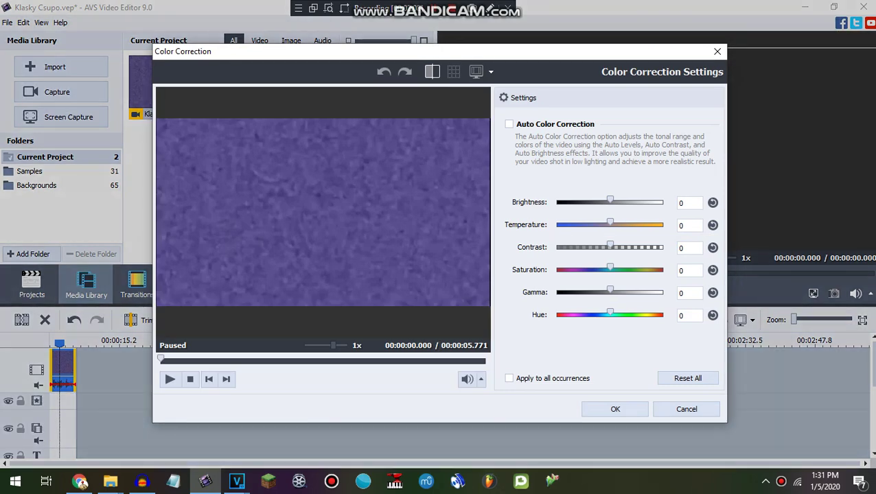
drag(161, 358, 275, 359)
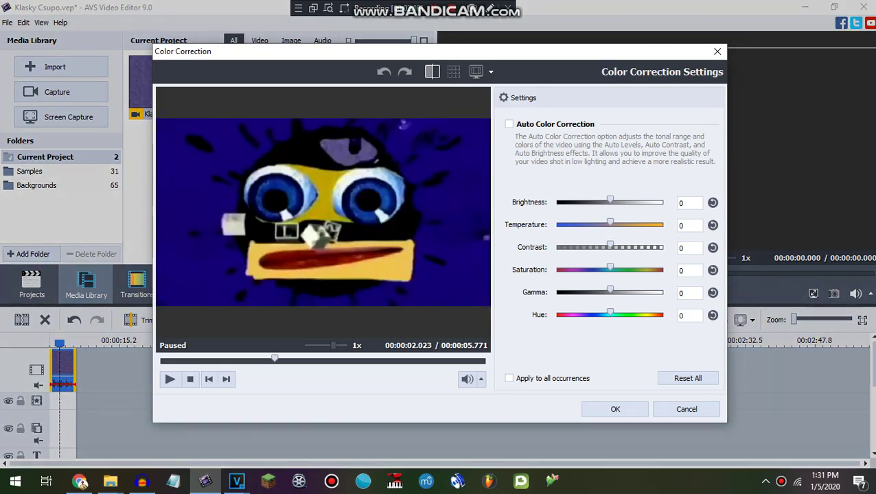
text(78)
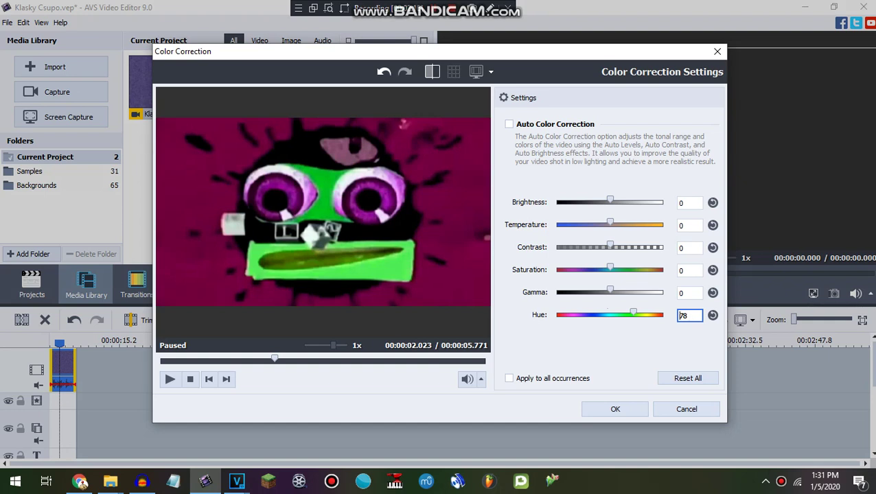
click(680, 315)
text(-61)
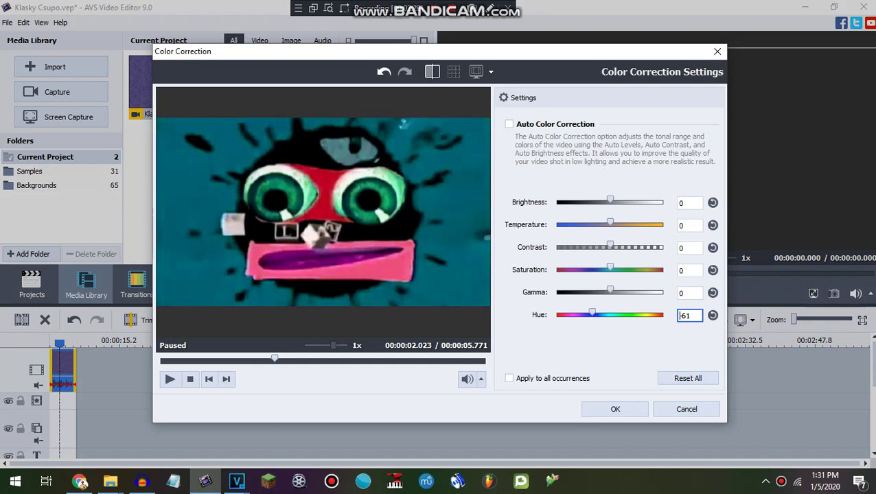
scroll(680, 316, up, 9)
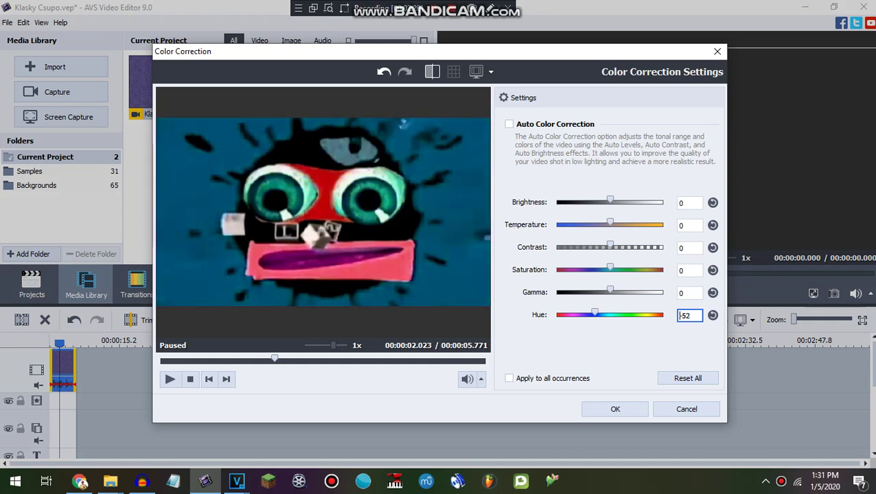
scroll(679, 316, down, 9)
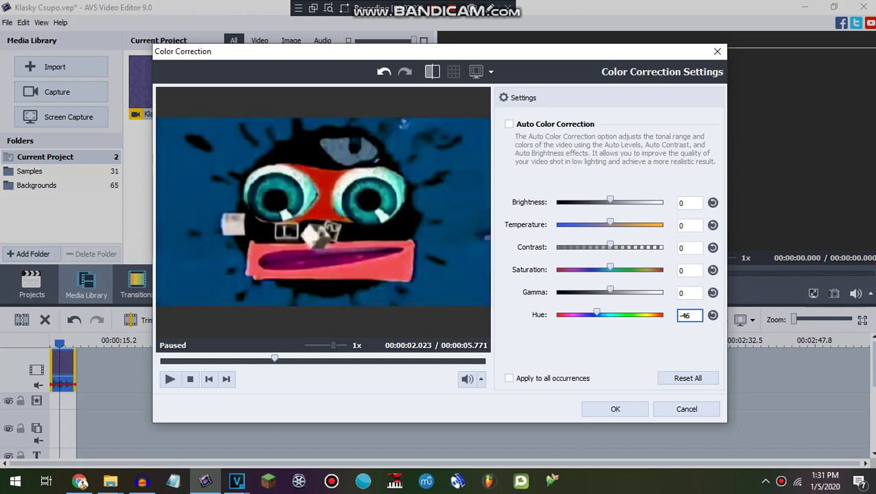
scroll(689, 315, down, 4)
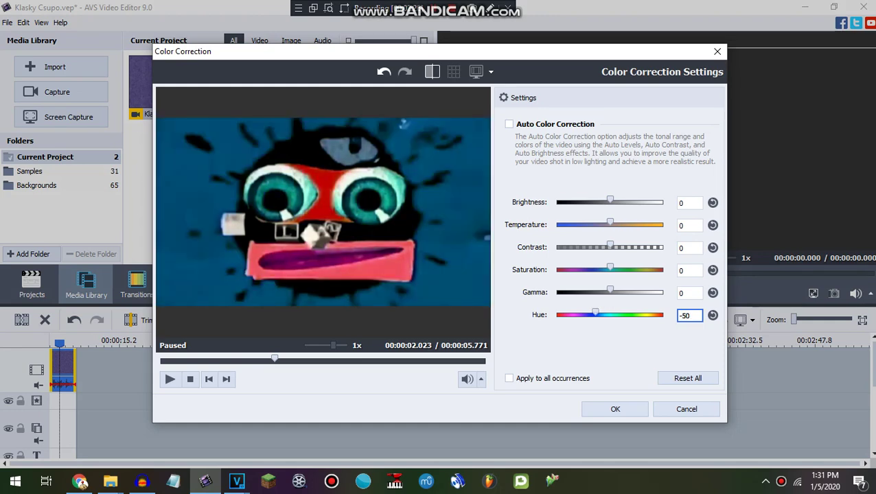
click(614, 409)
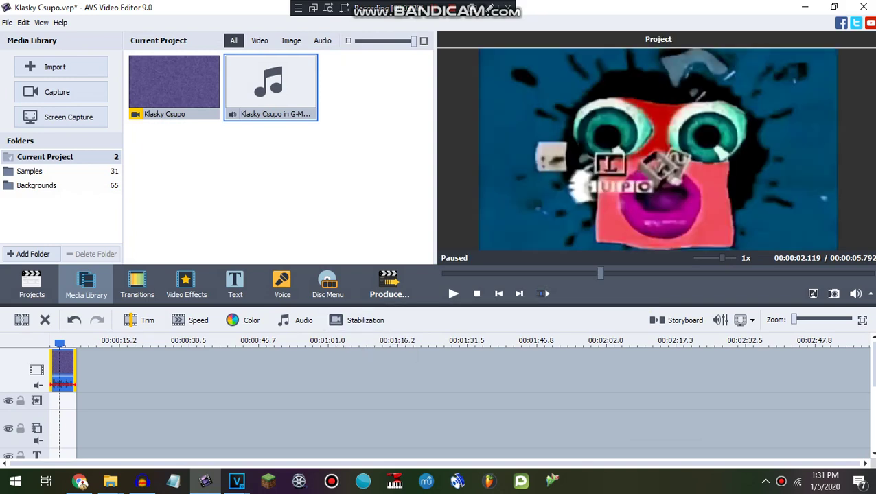
- Add the Color Exchange video effect from the Special group to the effects line and shorten it to the clip's length
click(186, 284)
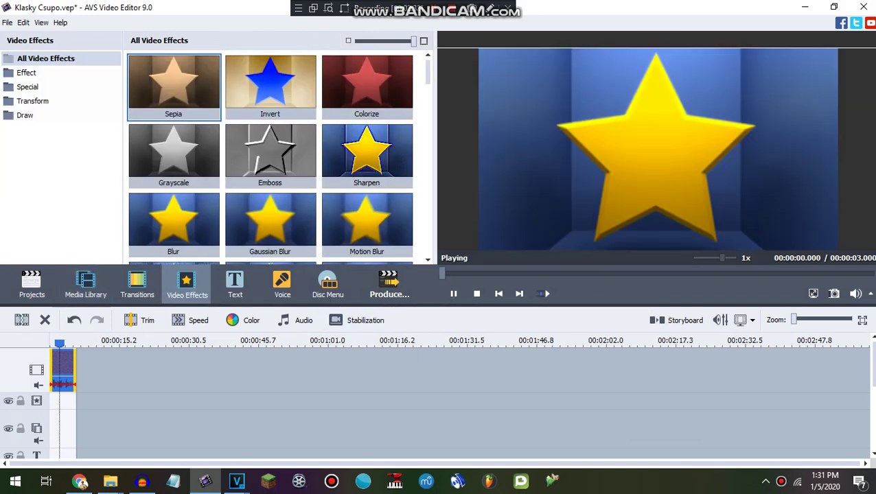
click(27, 72)
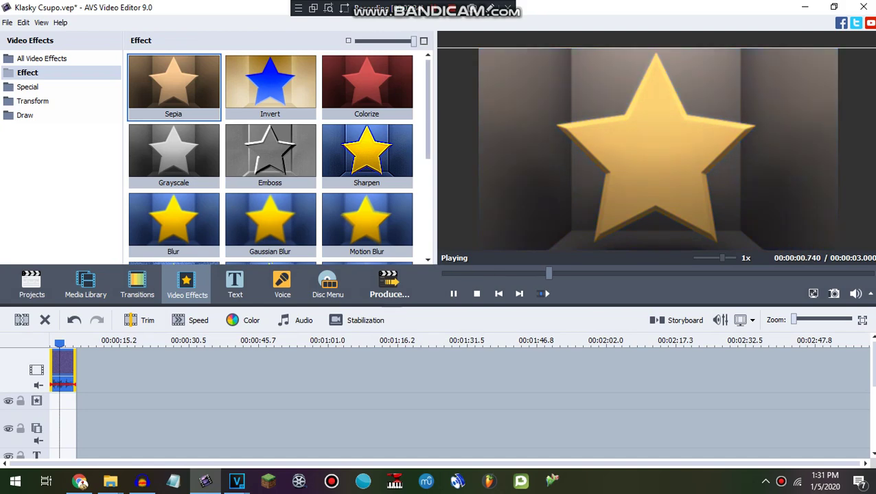
scroll(271, 156, down, 3)
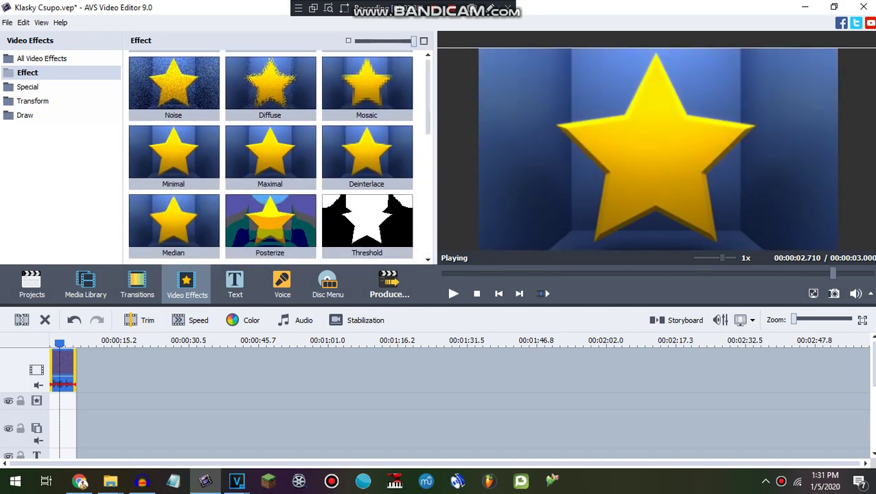
click(27, 87)
drag(271, 86, 103, 439)
drag(55, 405, 62, 402)
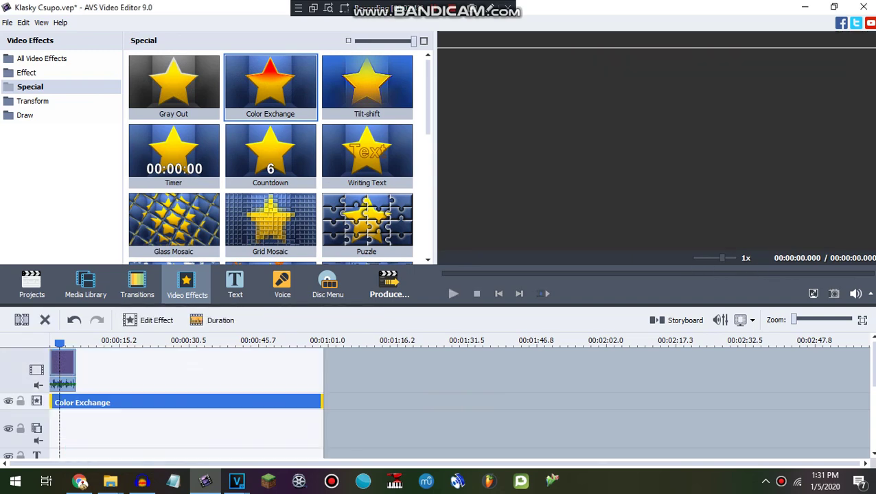
drag(321, 402, 76, 402)
drag(76, 344, 61, 343)
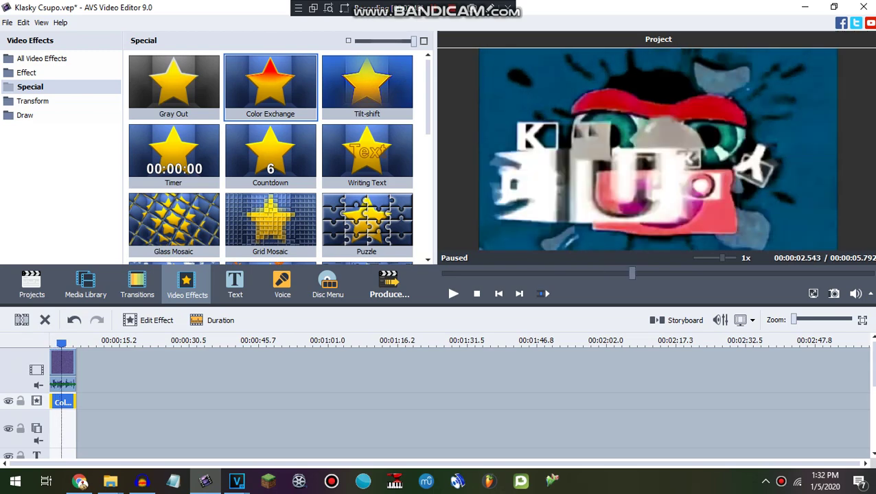
- Set the Color Exchange effect to replace the off-white sampled from the lettering with black, and check the result across the clip
right_click(63, 402)
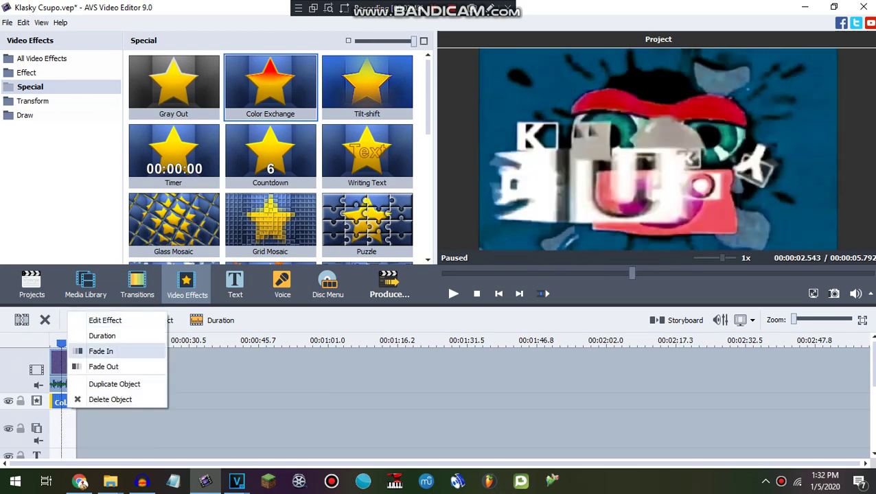
click(103, 348)
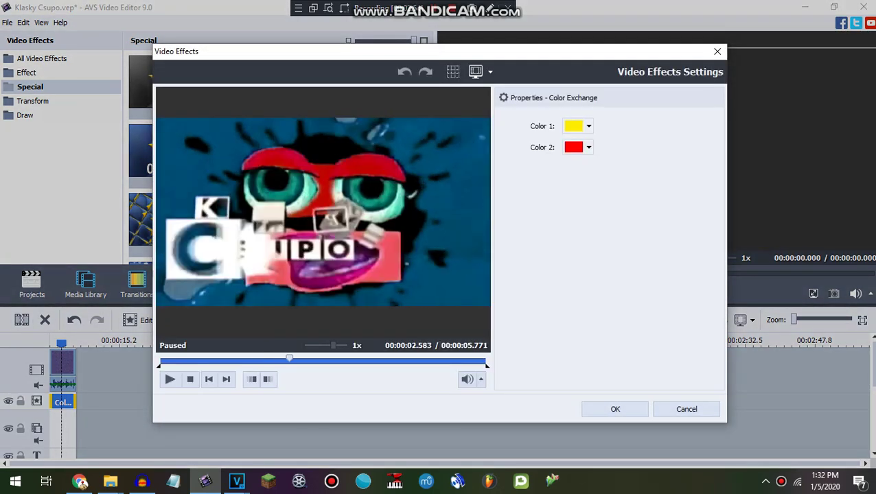
click(580, 126)
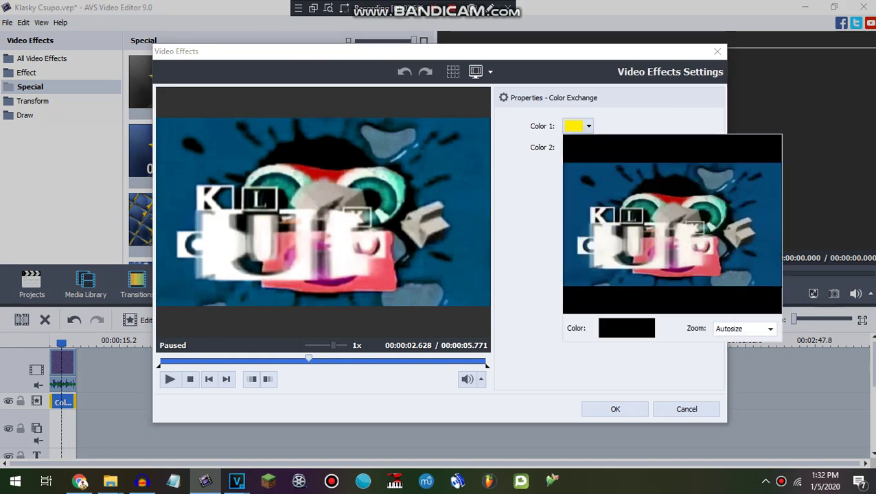
click(607, 249)
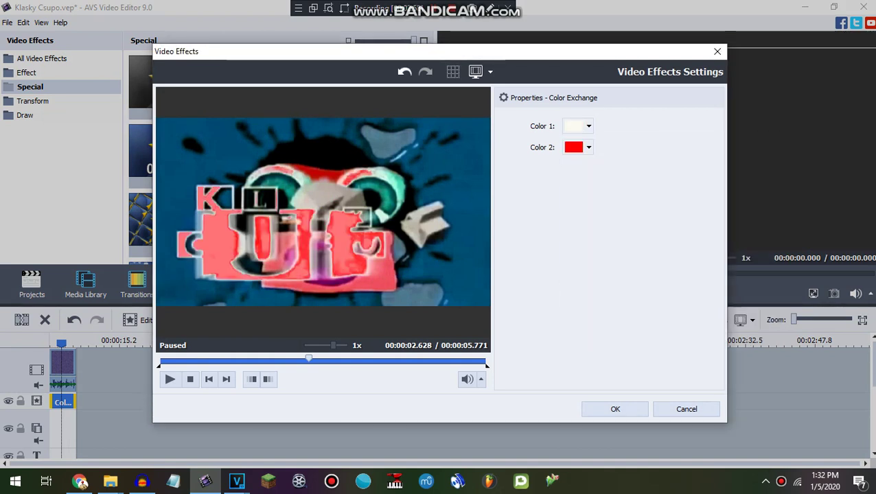
click(589, 148)
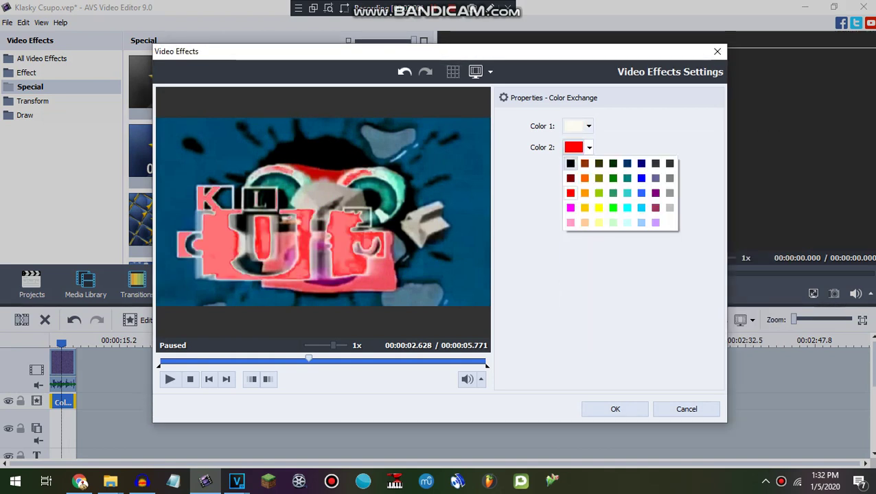
click(569, 163)
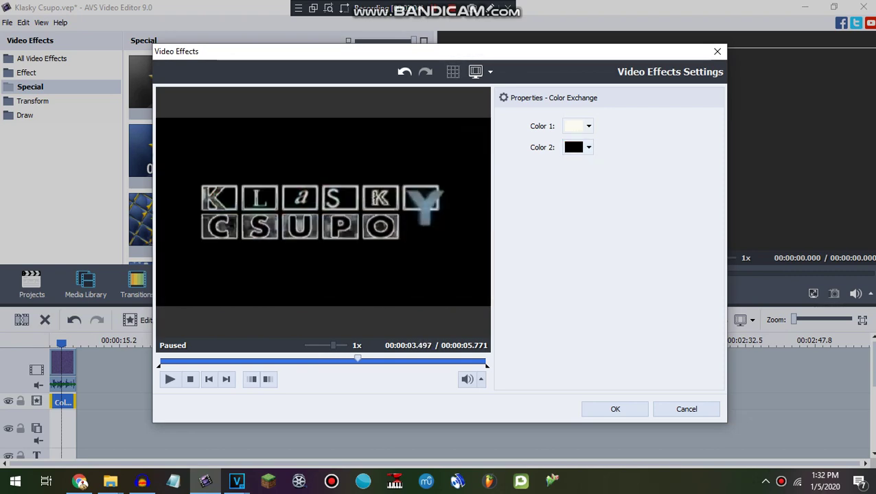
drag(424, 359, 170, 358)
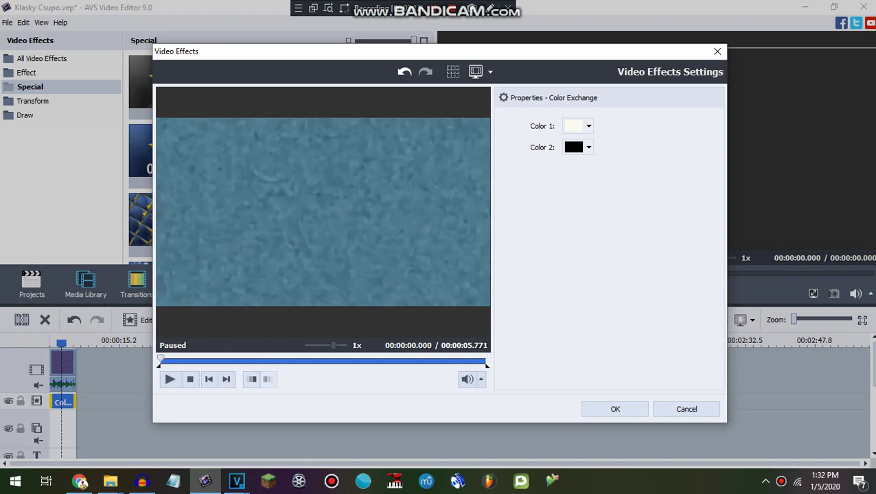
click(615, 409)
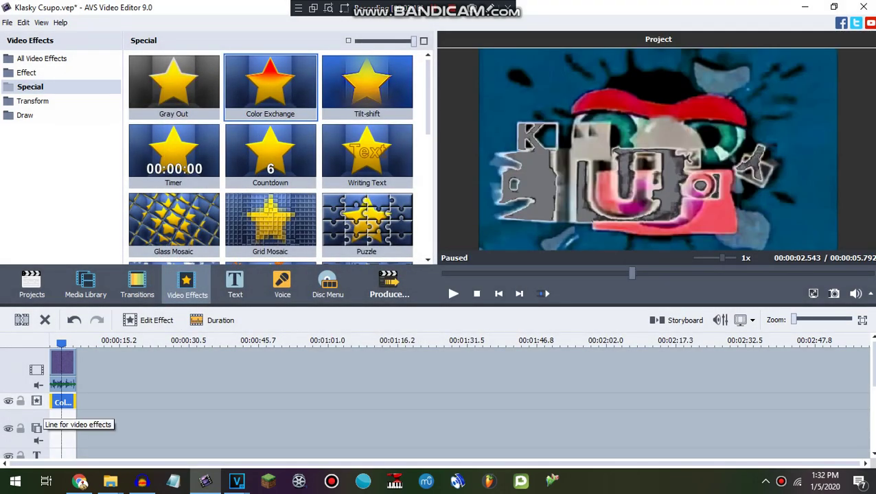
- Add a second video effects line and place a duplicate of the Color Exchange effect on it, aligned with the clip's start
right_click(45, 404)
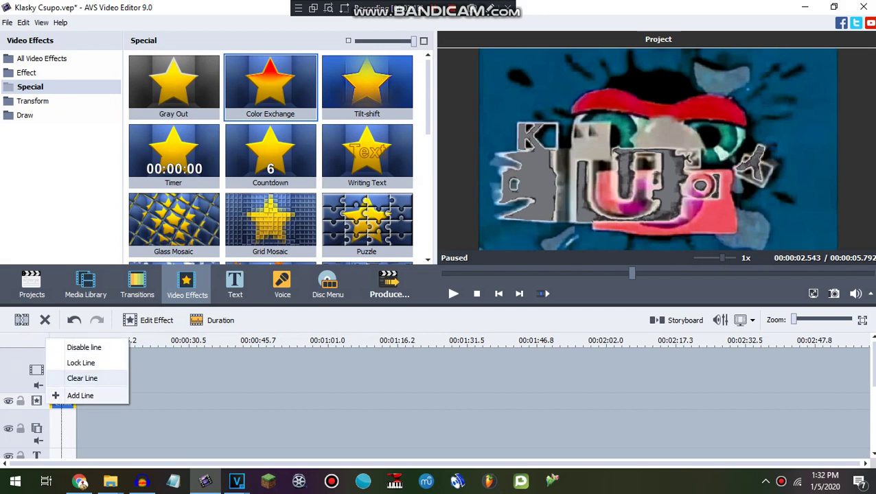
click(81, 394)
right_click(63, 402)
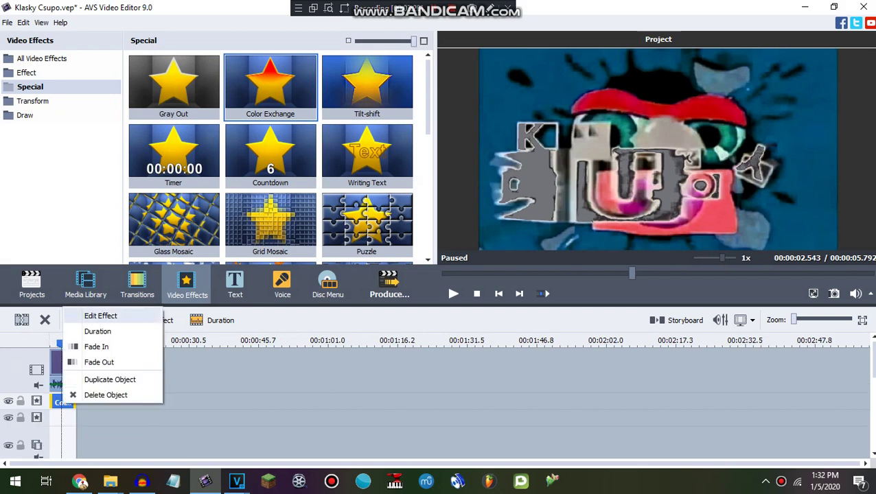
click(103, 379)
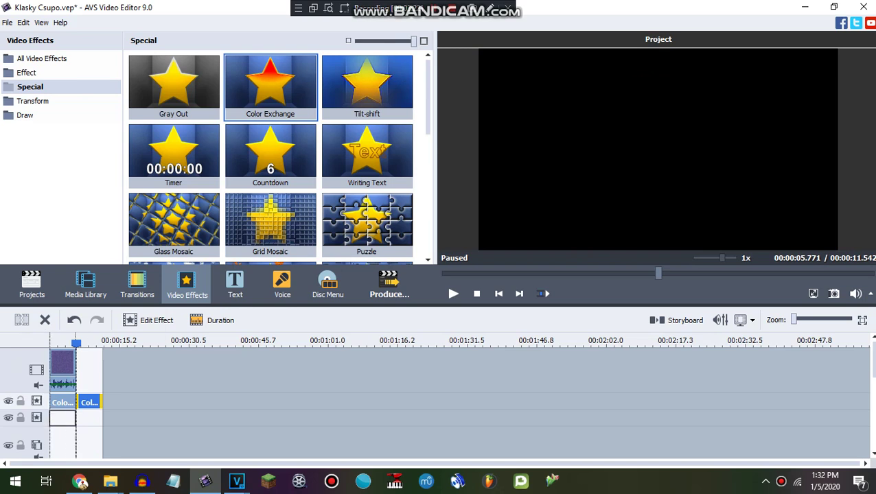
drag(89, 402, 61, 417)
- Set the second Color Exchange effect's Color 1 to the light green sampled beside the eye on a face frame, and play the project
right_click(65, 418)
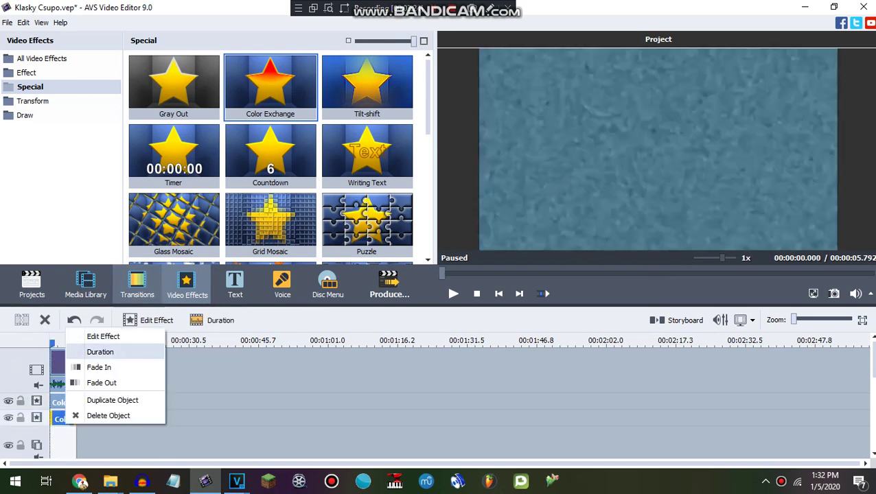
click(103, 337)
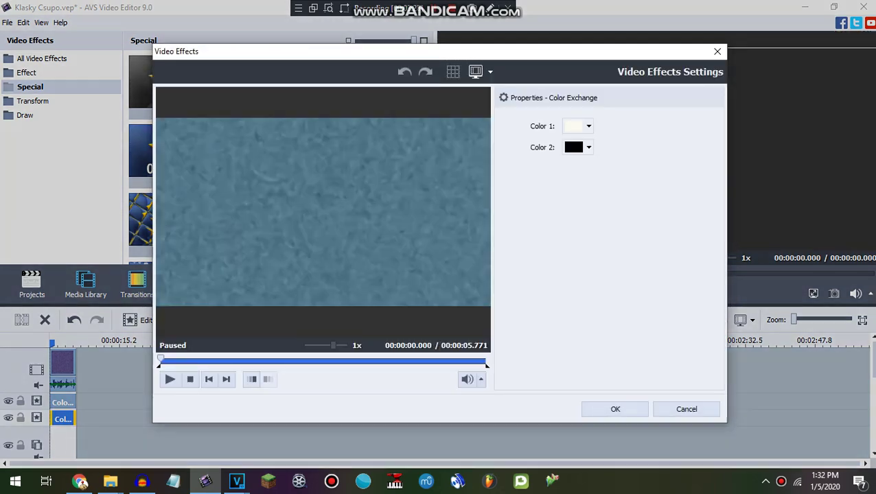
key(Left)
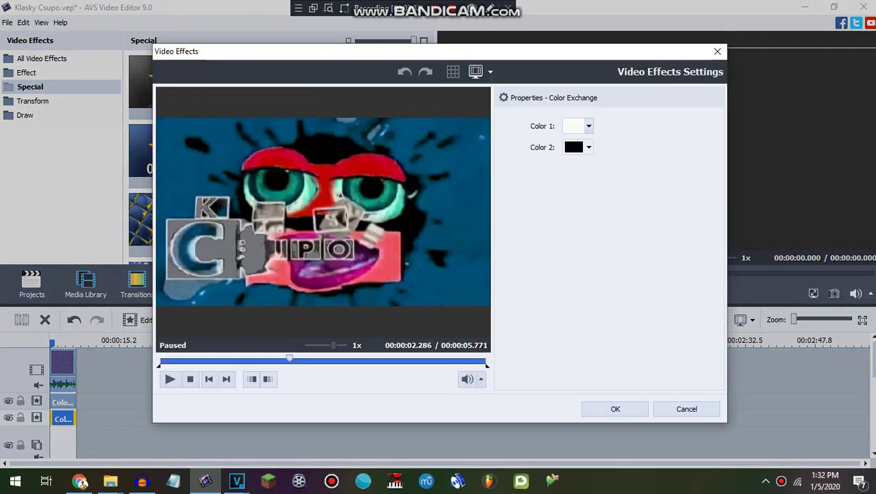
click(588, 126)
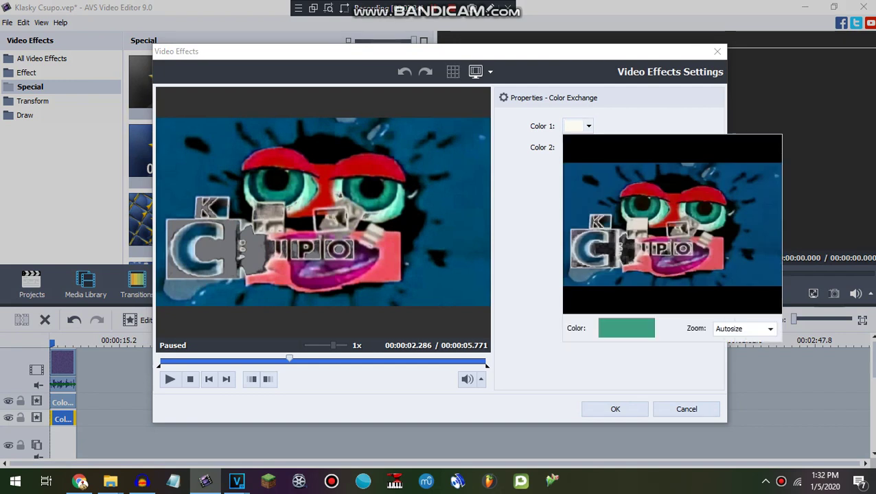
click(659, 214)
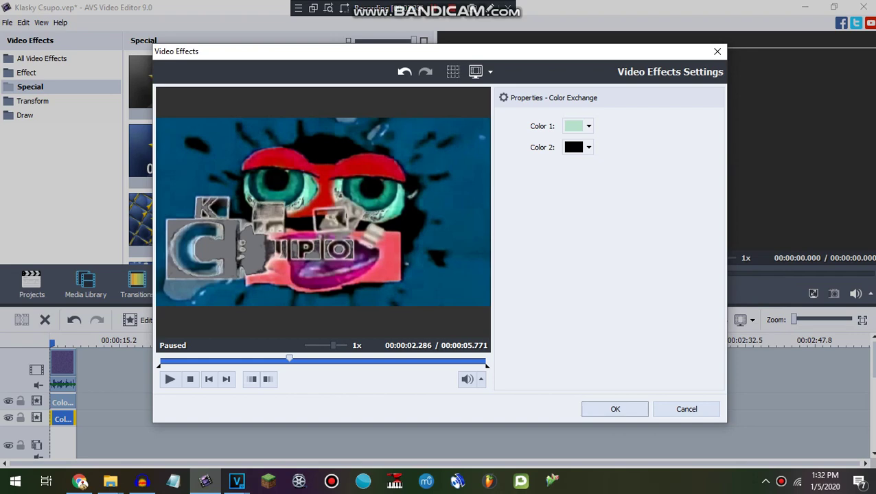
click(615, 409)
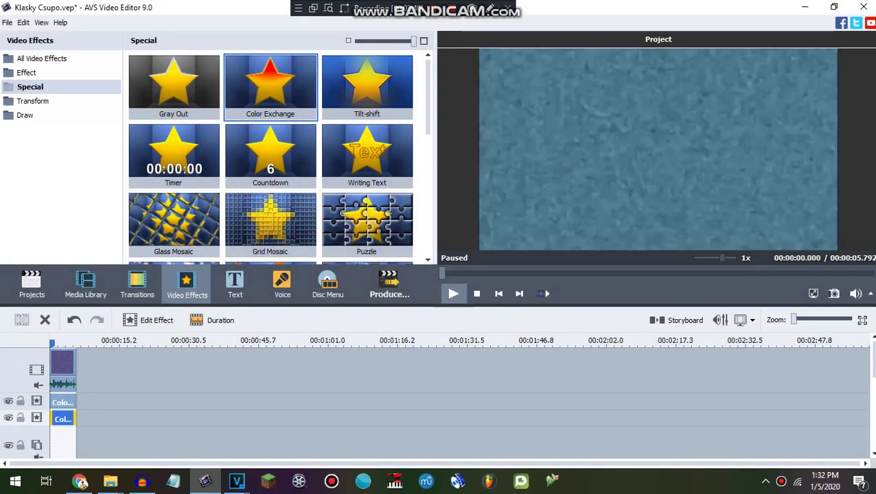
click(453, 293)
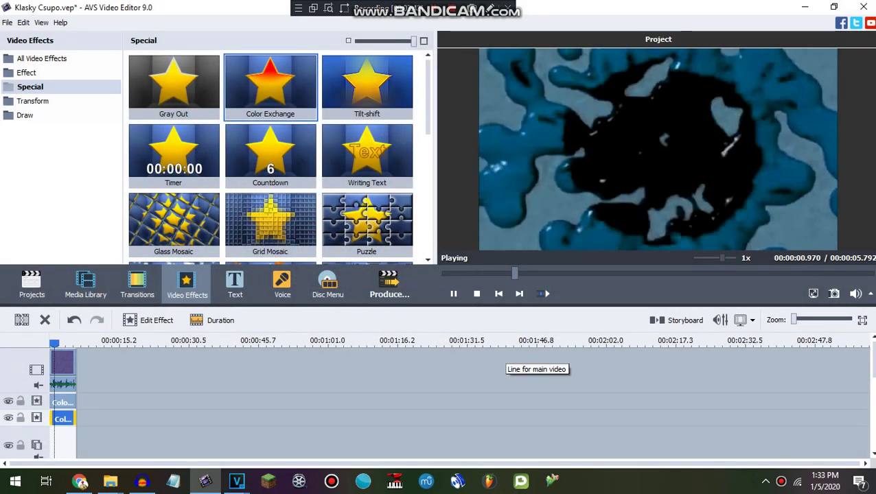